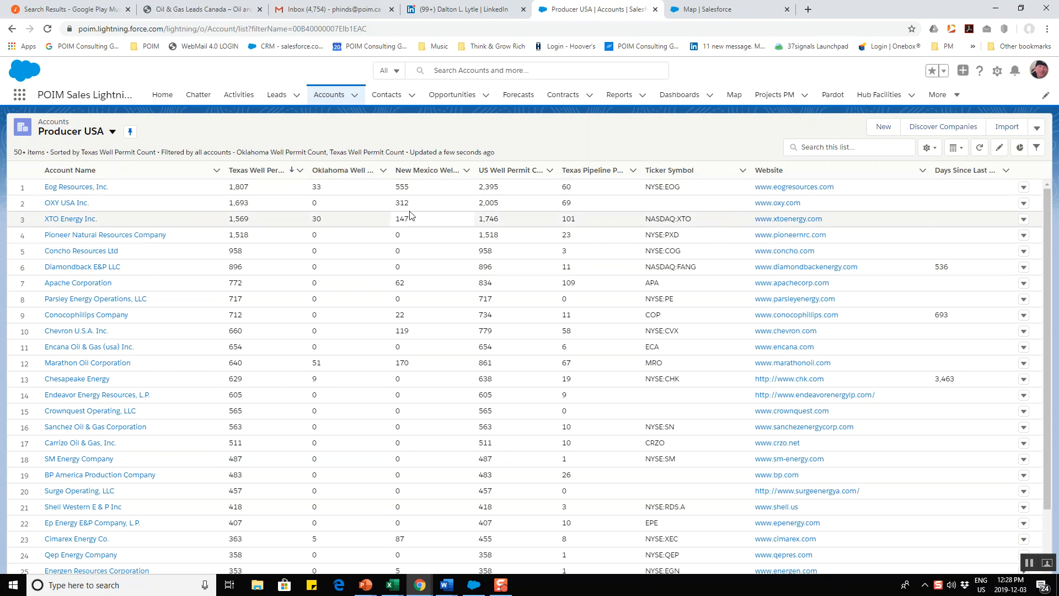
View the Producers USA - Oklahoma and Producers USA Spraberry account lists, and return to the Producer USA list
{"action": "left_click", "coordinate": [112, 132]}
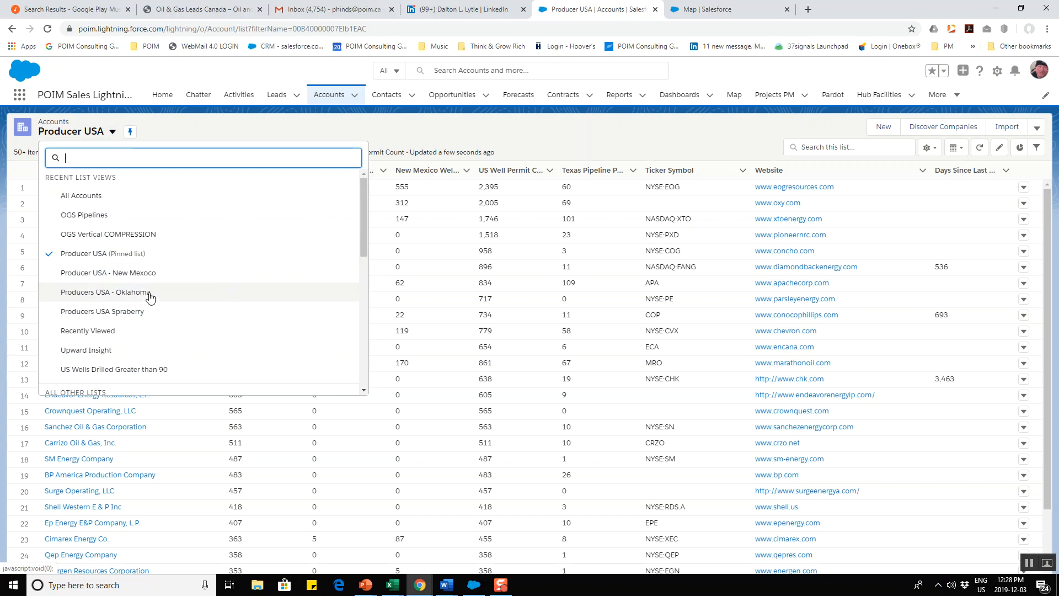
{"action": "left_click", "coordinate": [180, 286]}
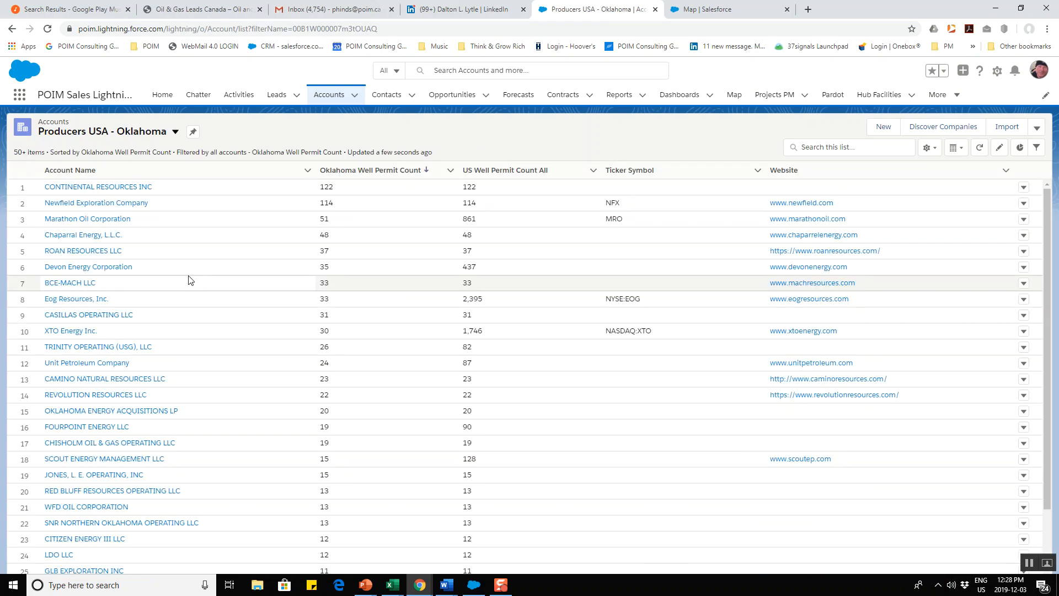
{"action": "left_click", "coordinate": [174, 133]}
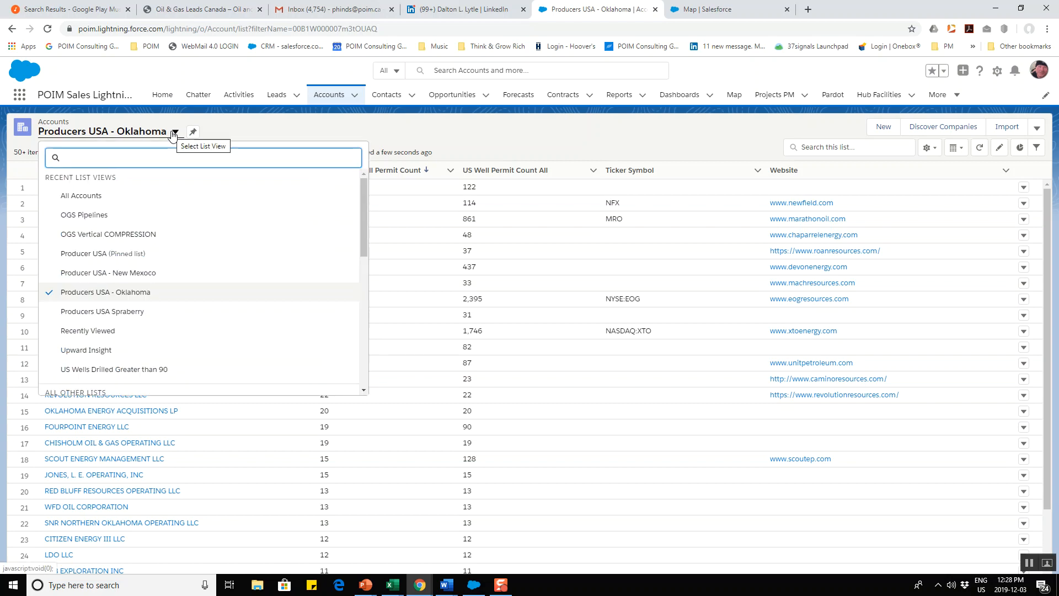
{"action": "left_click", "coordinate": [137, 312]}
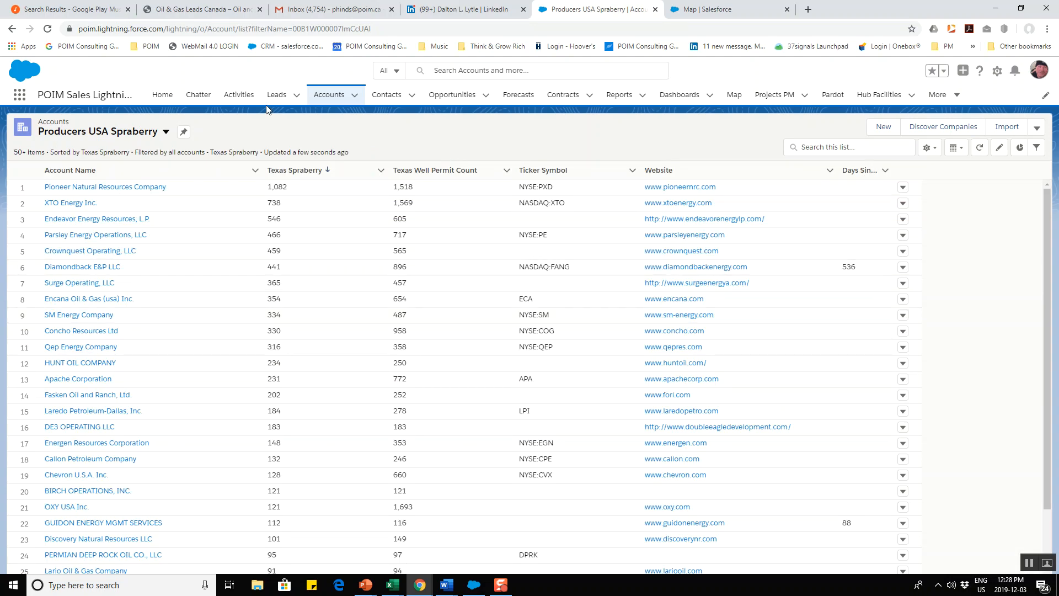
{"action": "left_click", "coordinate": [167, 133]}
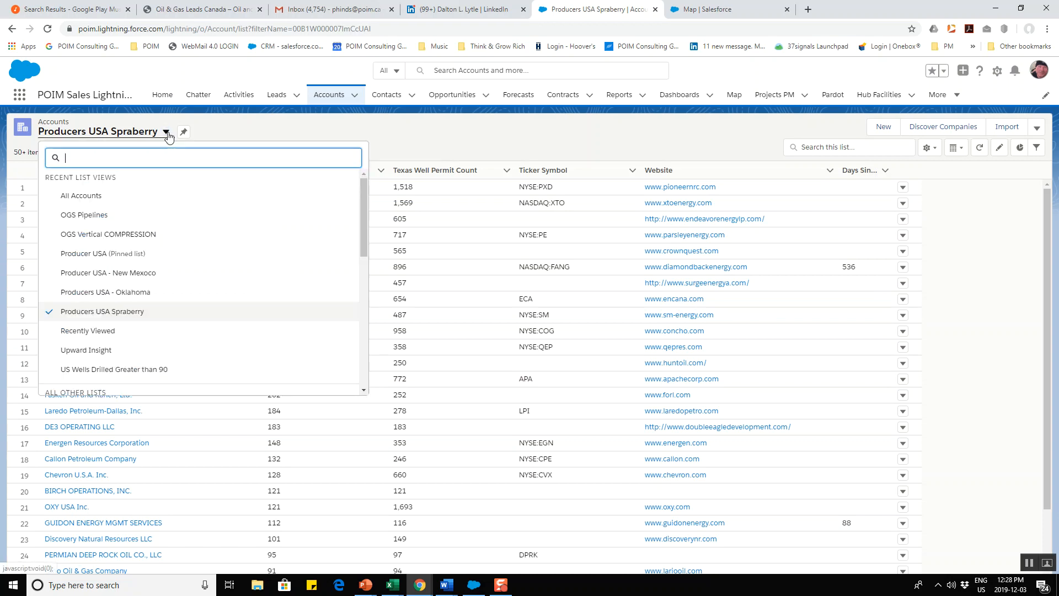
{"action": "left_click", "coordinate": [145, 255]}
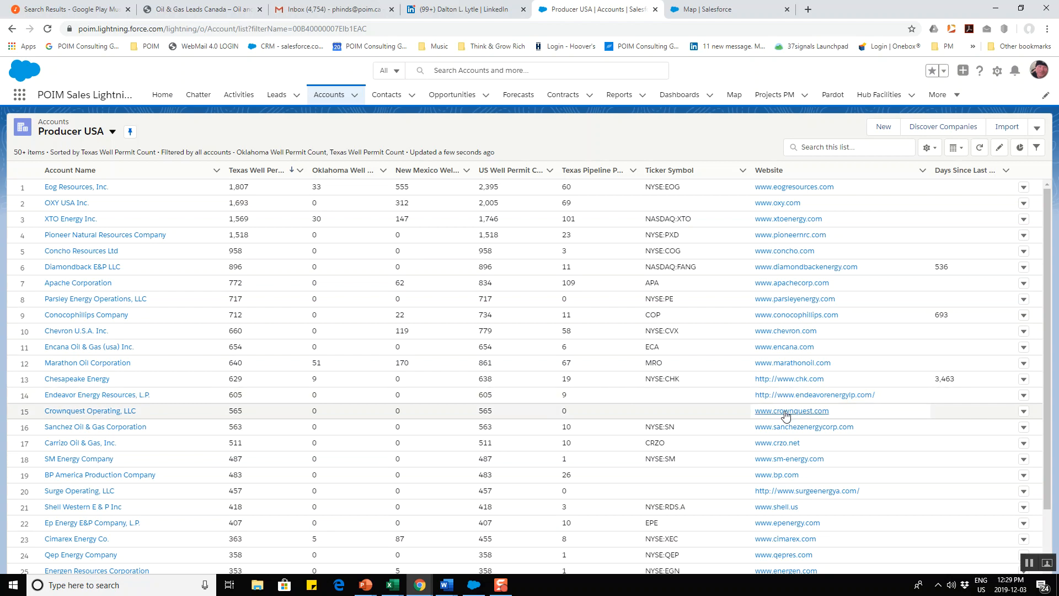
Open the Eog Resources, Inc. account and view the full report behind its Well Permits Mid Con chart in the oil and gas data
{"action": "left_click", "coordinate": [93, 188]}
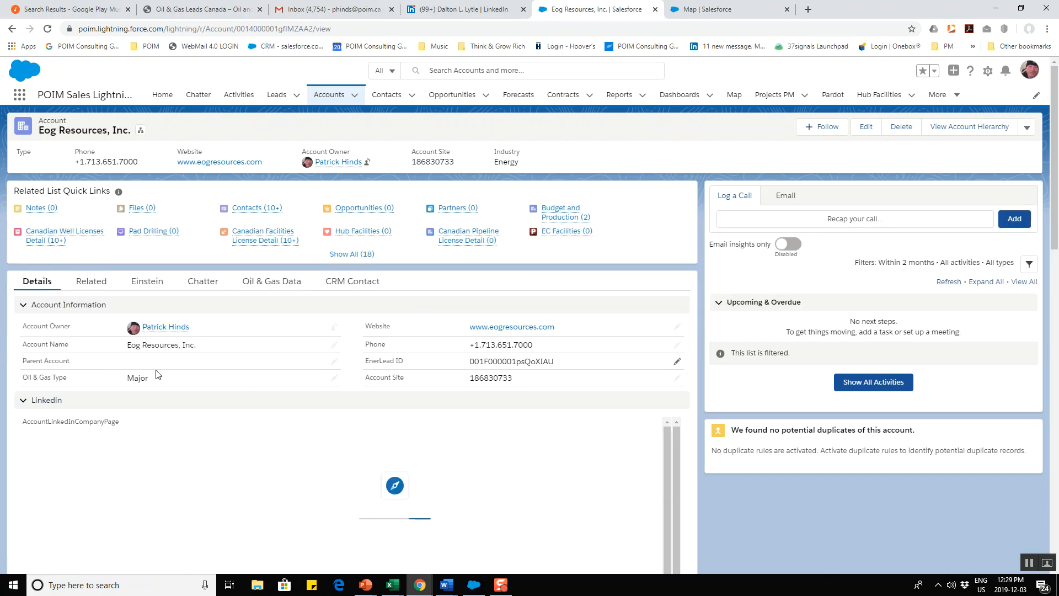
{"action": "left_click", "coordinate": [265, 287]}
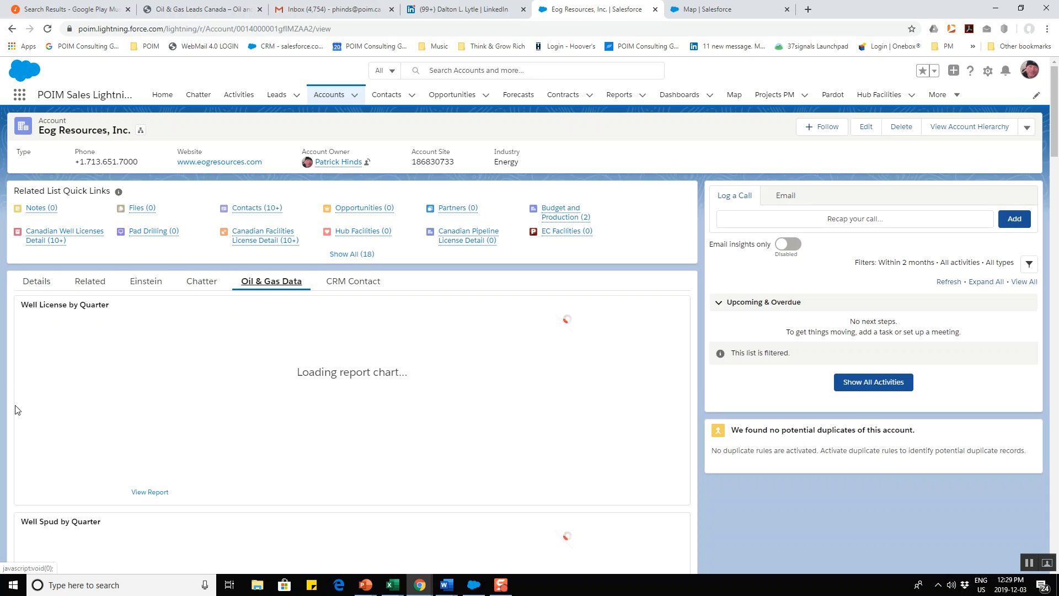
{"action": "scroll", "coordinate": [2, 425], "scroll_direction": "down", "scroll_amount": 5}
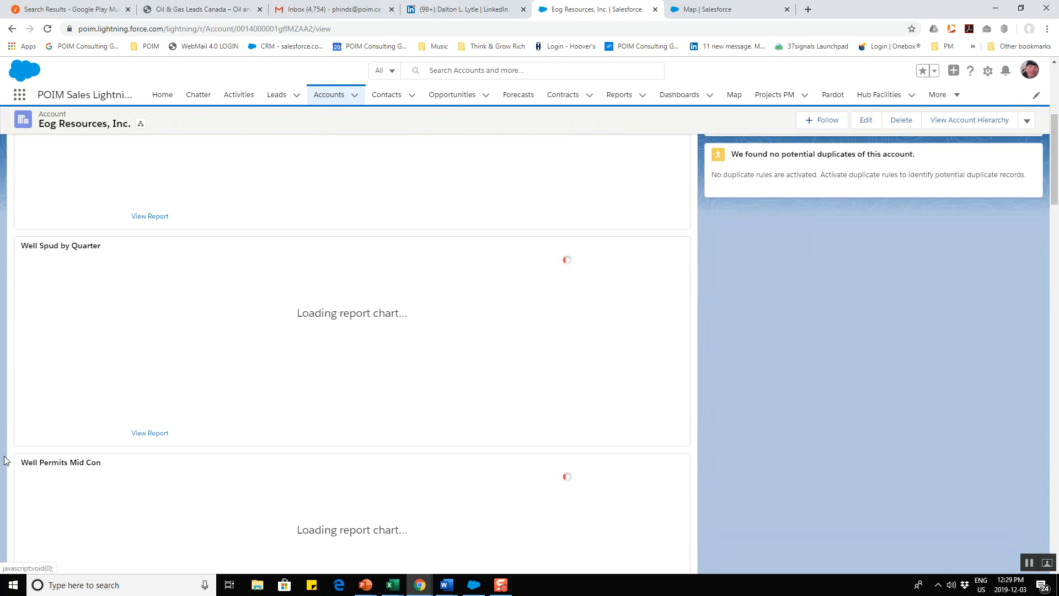
{"action": "scroll", "coordinate": [4, 460], "scroll_direction": "down", "scroll_amount": 3}
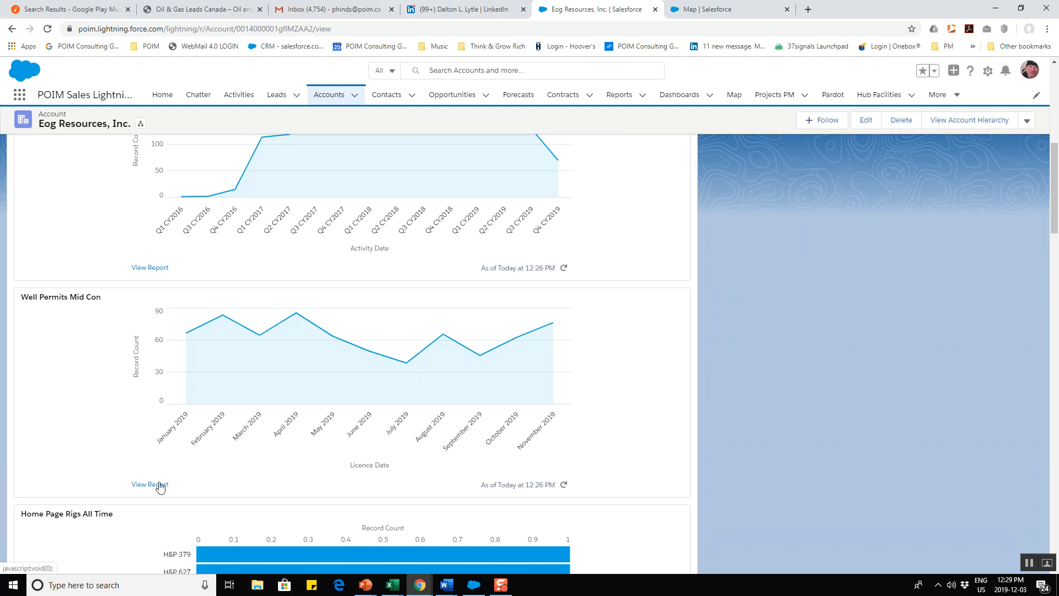
{"action": "left_click", "coordinate": [156, 487]}
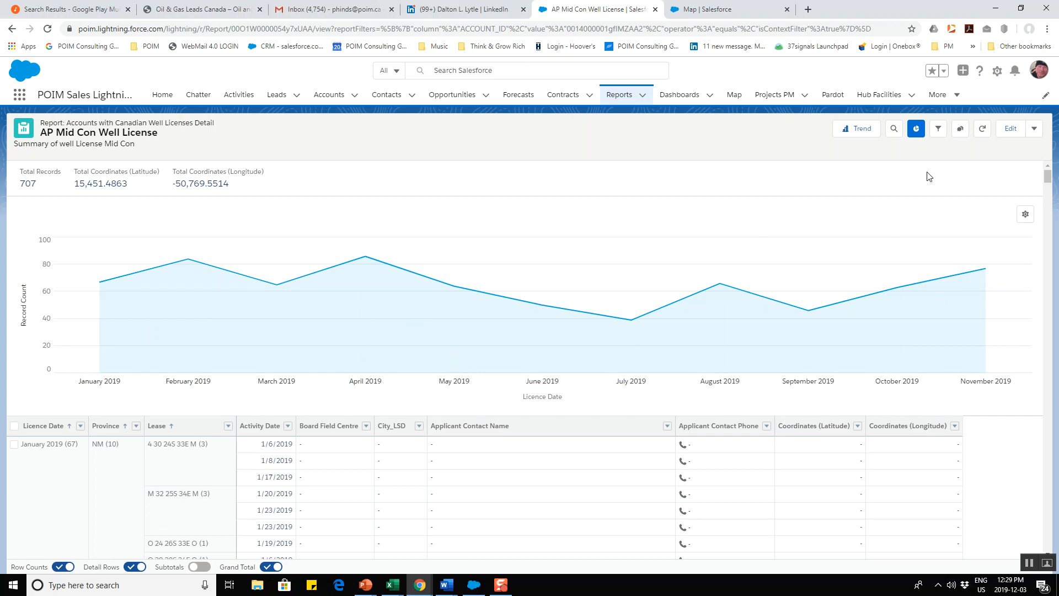
Group the report's line chart by Province along the Licence Date axis and inspect the November 2019 NM point
{"action": "left_click", "coordinate": [1025, 215]}
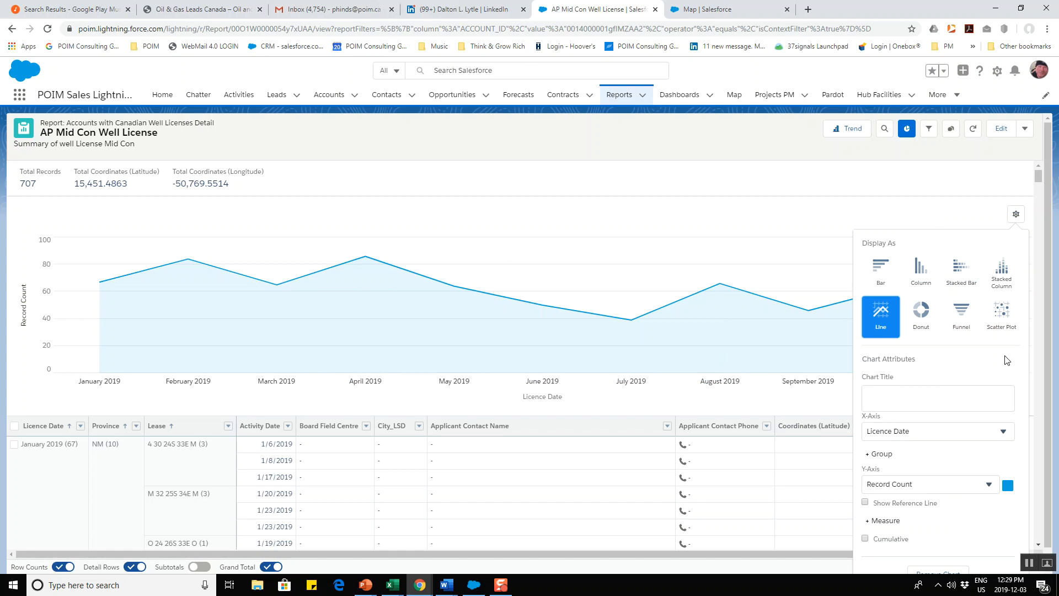
{"action": "left_click", "coordinate": [884, 455]}
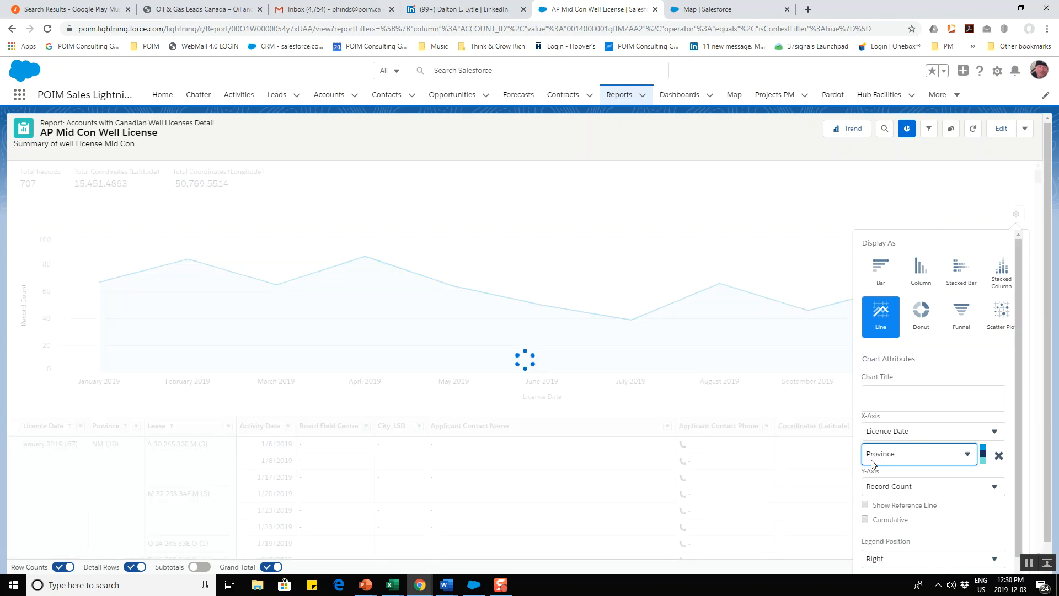
{"action": "left_click", "coordinate": [905, 454]}
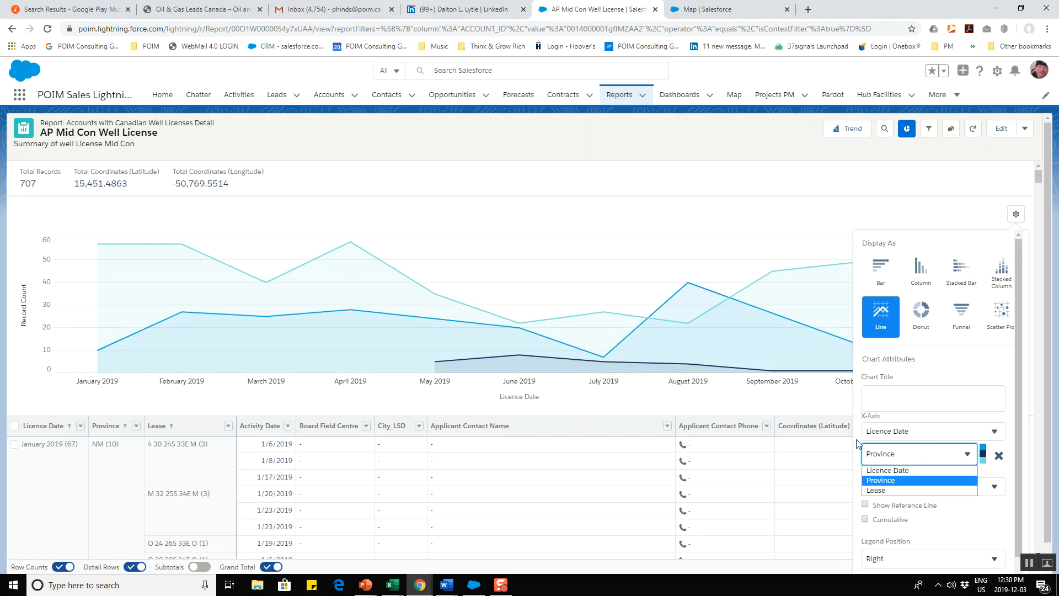
{"action": "left_click", "coordinate": [614, 220]}
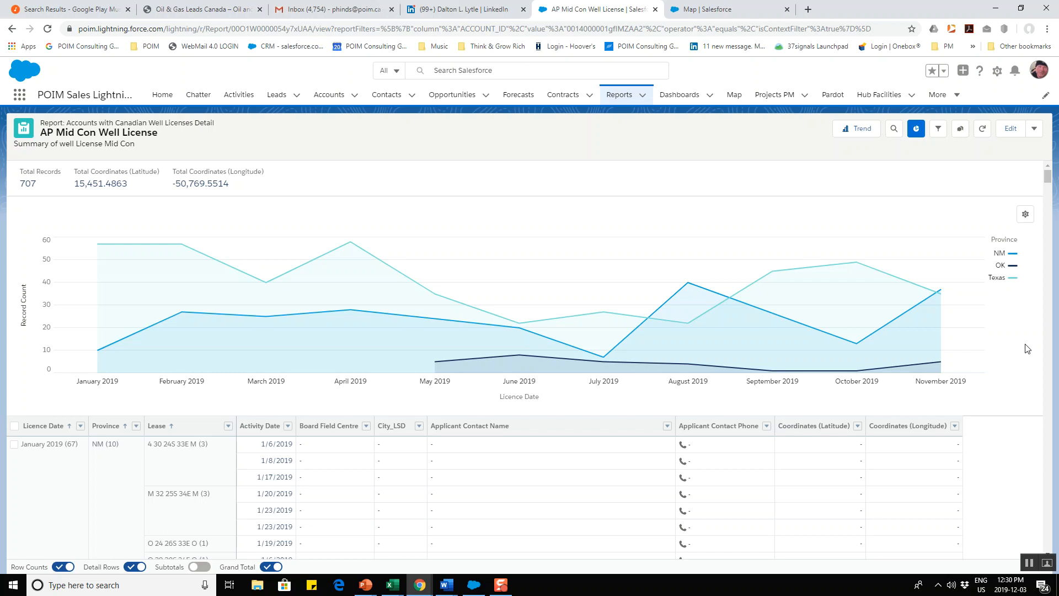
{"action": "mouse_move", "coordinate": [935, 298]}
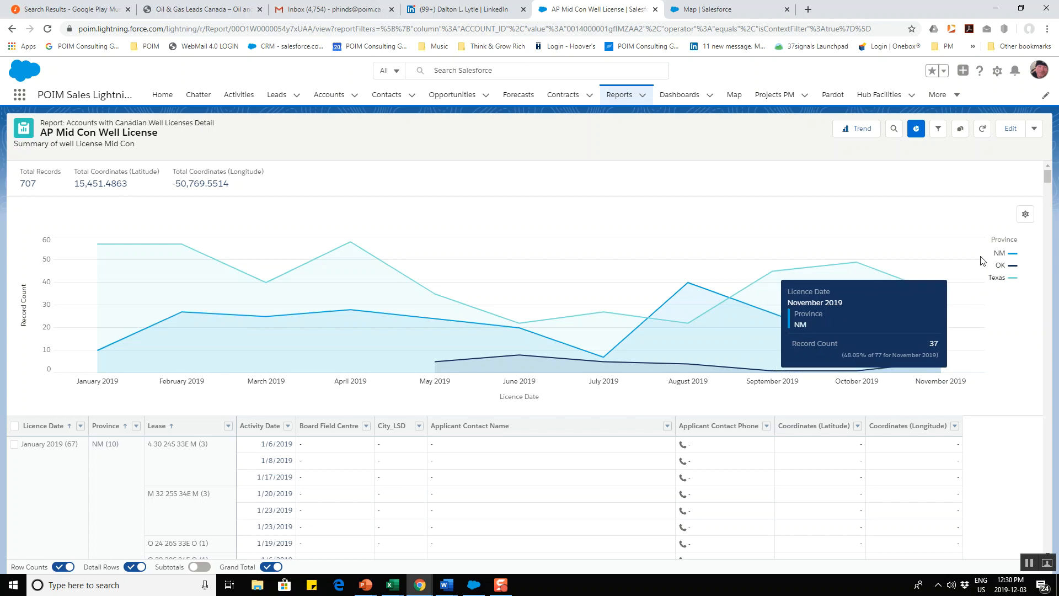
Change the well license chart's display type to Bar and close the chart settings
{"action": "left_click", "coordinate": [1024, 215]}
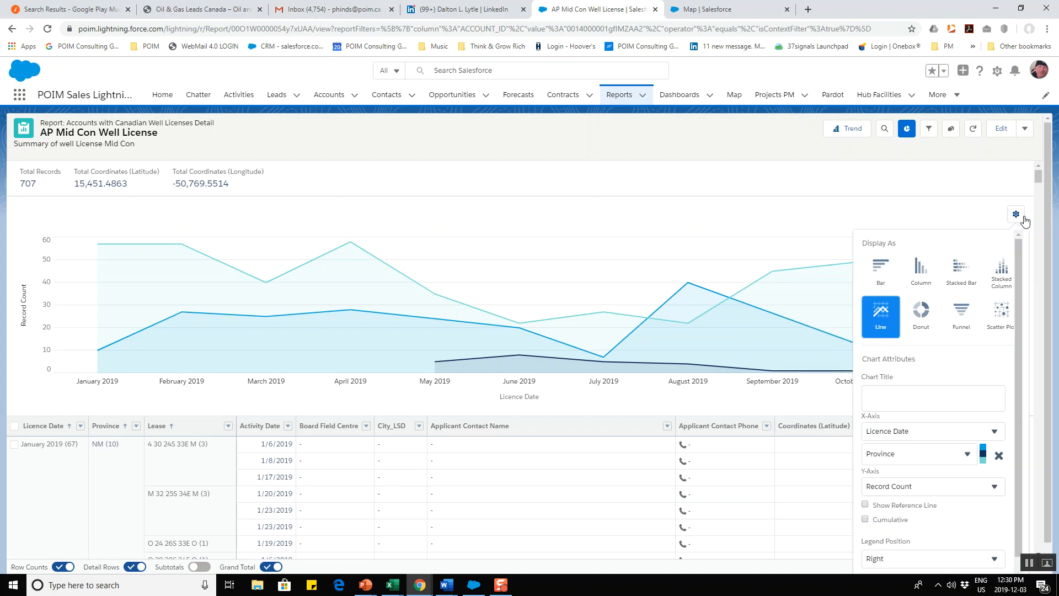
{"action": "left_click", "coordinate": [879, 273]}
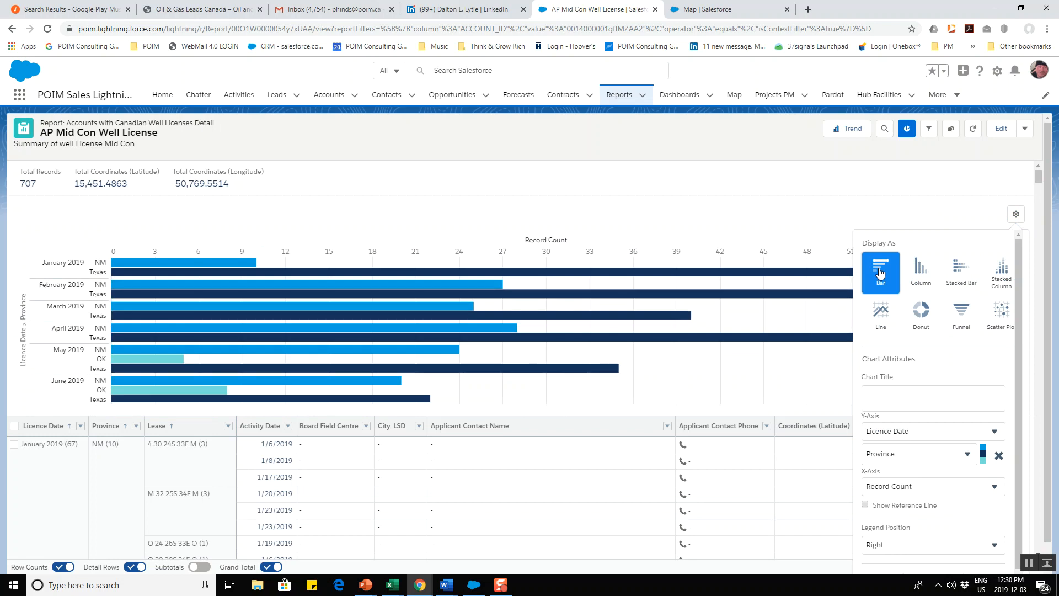
{"action": "scroll", "coordinate": [775, 214], "scroll_direction": "down", "scroll_amount": 4}
{"action": "scroll", "coordinate": [774, 214], "scroll_direction": "up", "scroll_amount": 2}
{"action": "left_click", "coordinate": [769, 142]}
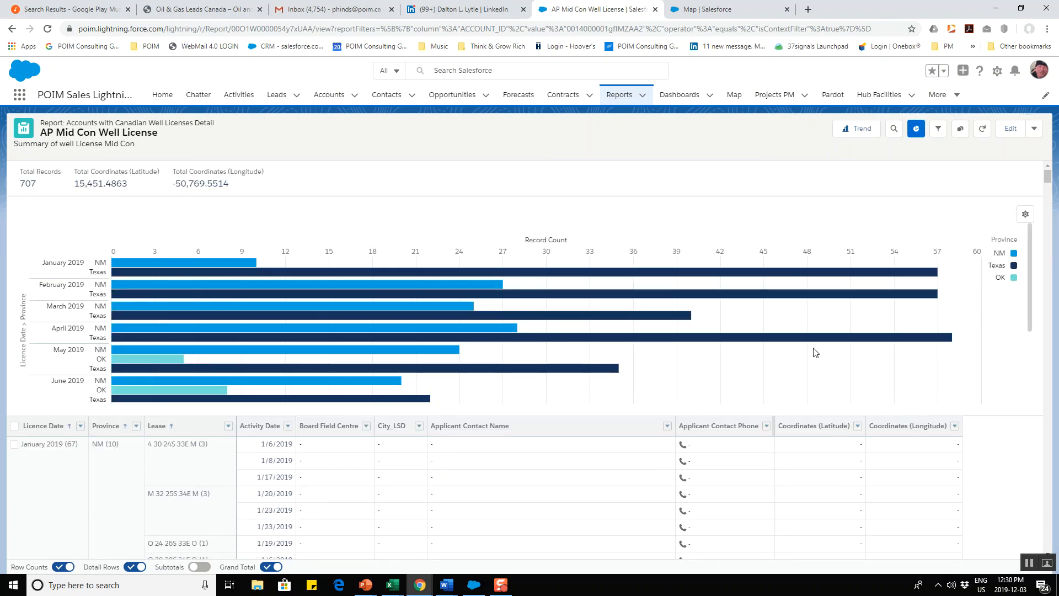
Narrow the report to the November 2019 NM bar of the chart
{"action": "scroll", "coordinate": [815, 352], "scroll_direction": "down", "scroll_amount": 5}
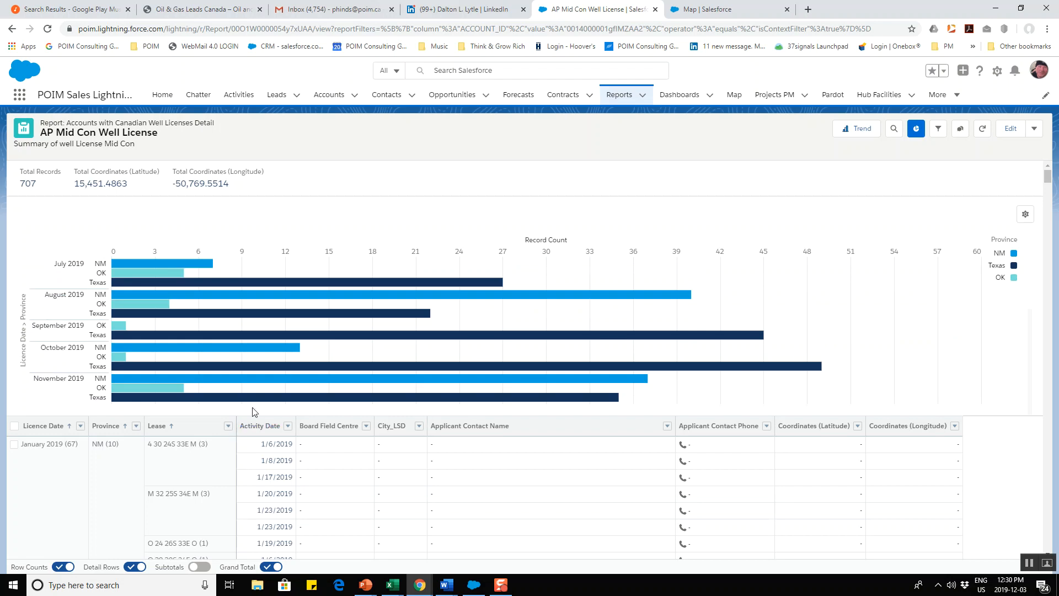
{"action": "mouse_move", "coordinate": [165, 379]}
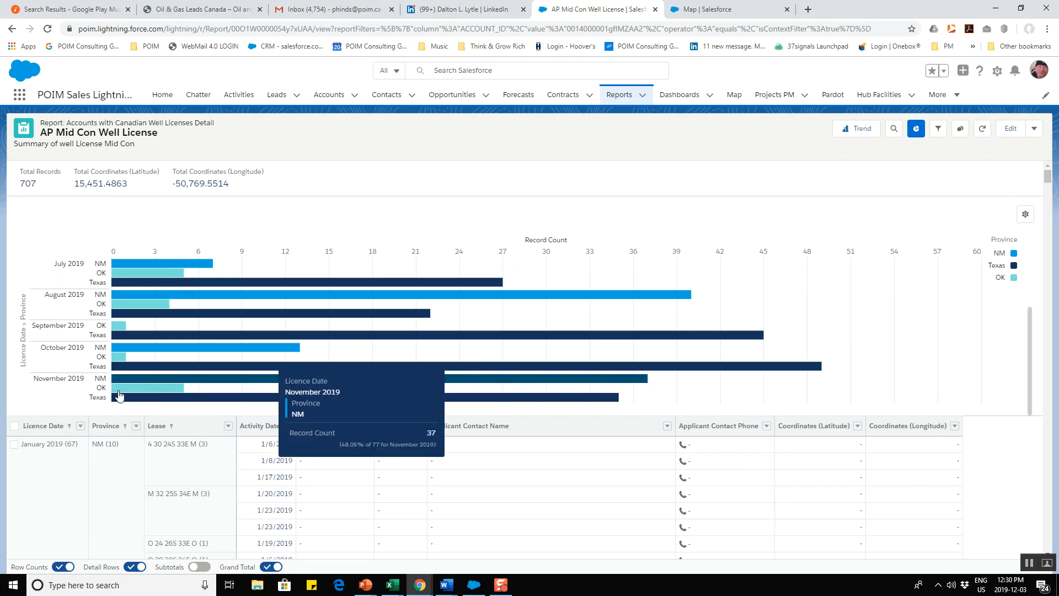
{"action": "left_click", "coordinate": [259, 387]}
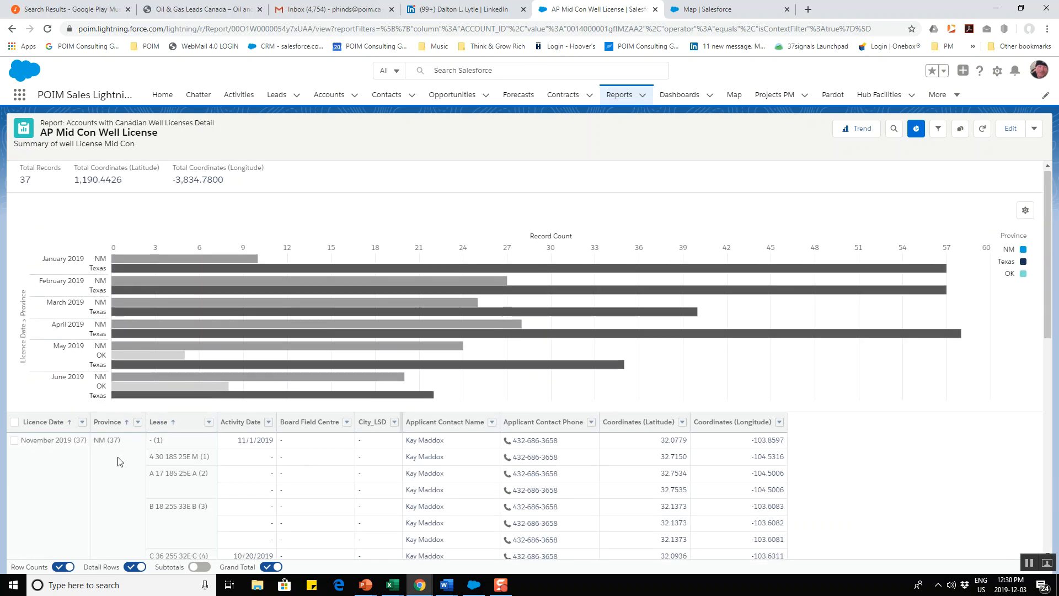
Review the November 2019 NM records with their leases, activity dates, contacts and coordinates, and clear the chart selection
{"action": "scroll", "coordinate": [118, 461], "scroll_direction": "down", "scroll_amount": 3}
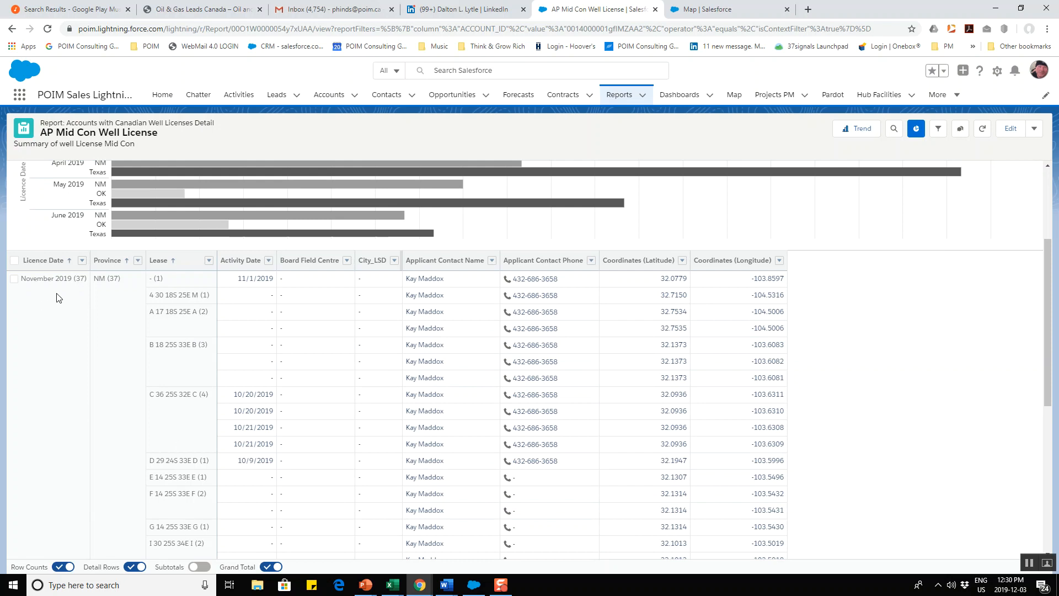
{"action": "scroll", "coordinate": [66, 312], "scroll_direction": "down", "scroll_amount": 1}
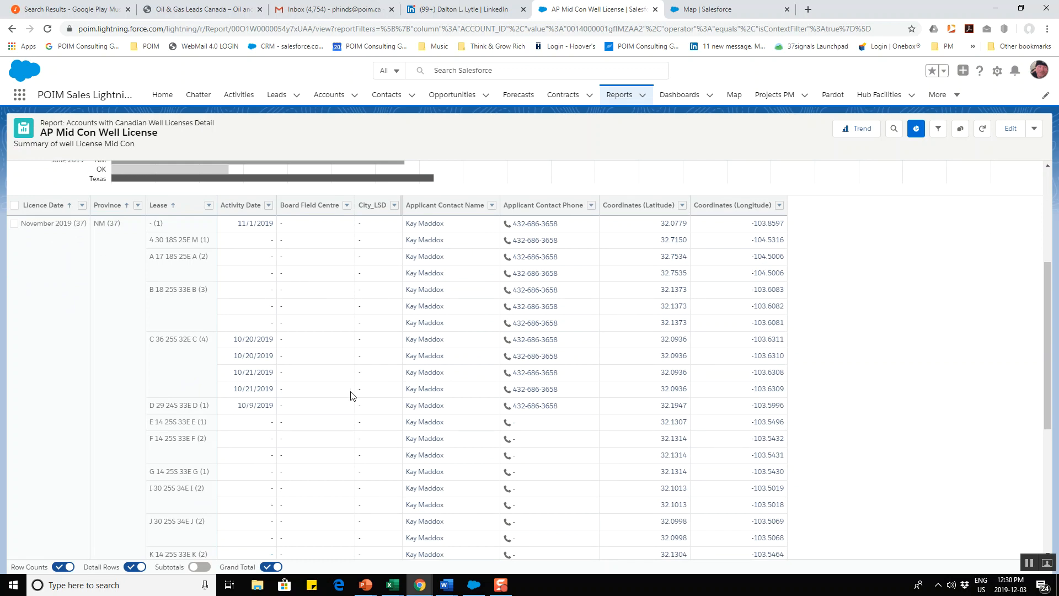
{"action": "scroll", "coordinate": [330, 397], "scroll_direction": "down", "scroll_amount": 1}
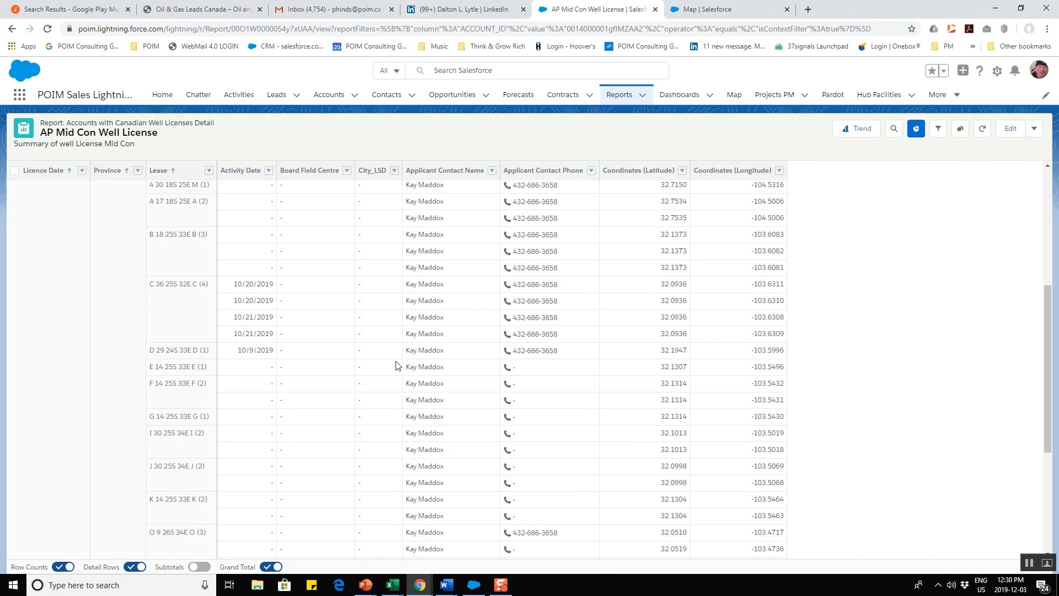
{"action": "scroll", "coordinate": [331, 397], "scroll_direction": "down", "scroll_amount": 3}
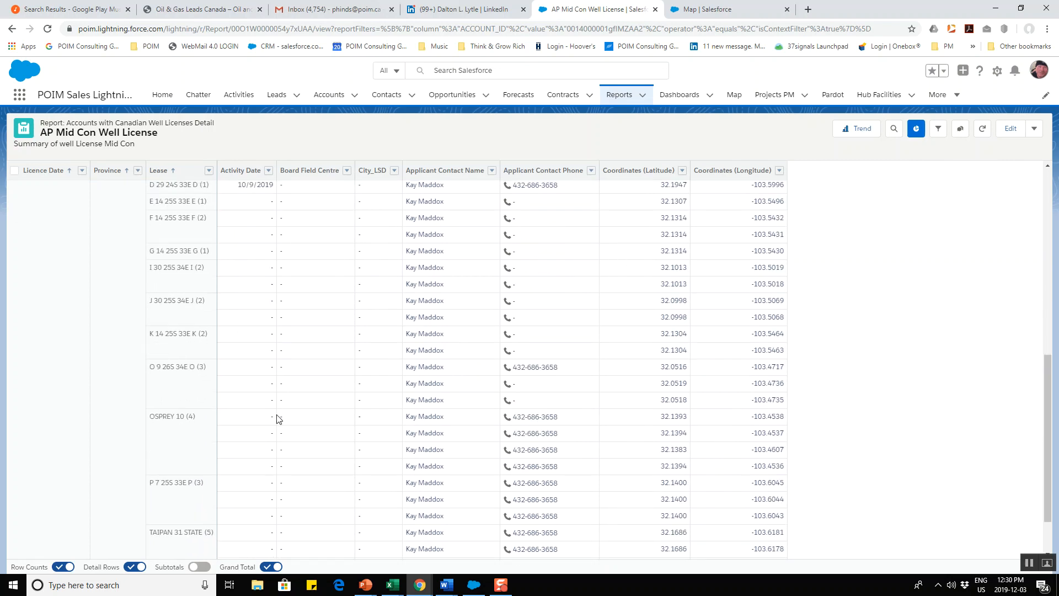
{"action": "scroll", "coordinate": [278, 416], "scroll_direction": "up", "scroll_amount": 4}
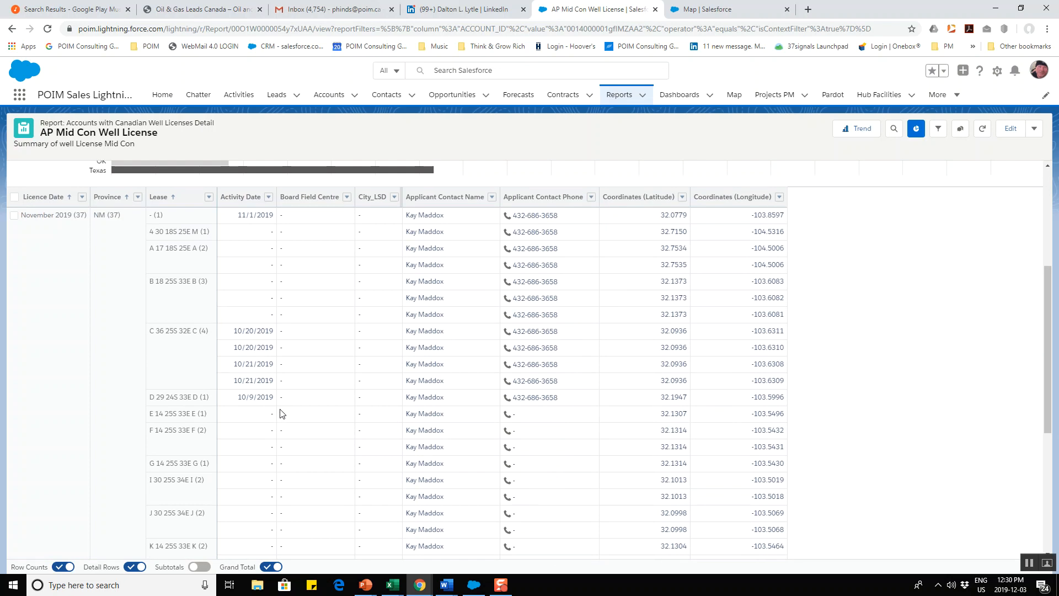
{"action": "scroll", "coordinate": [280, 414], "scroll_direction": "up", "scroll_amount": 1}
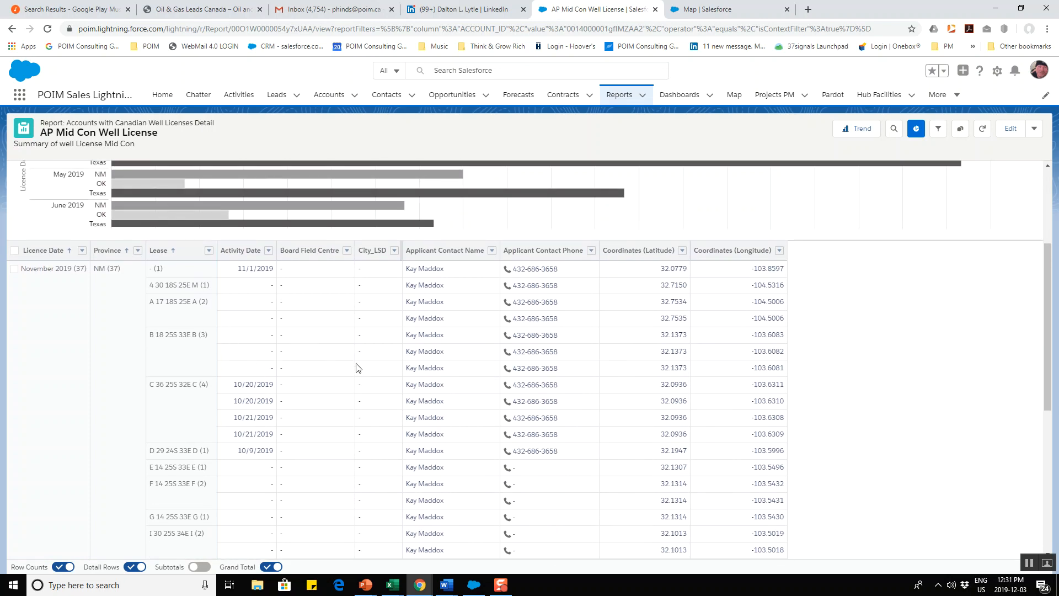
{"action": "scroll", "coordinate": [357, 367], "scroll_direction": "up", "scroll_amount": 3}
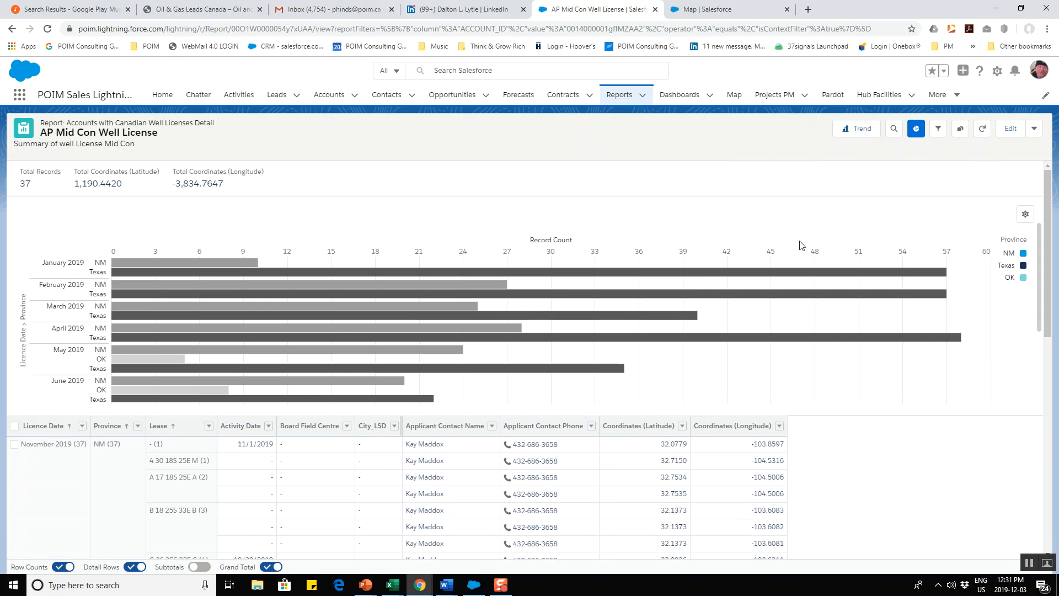
{"action": "left_click", "coordinate": [865, 359]}
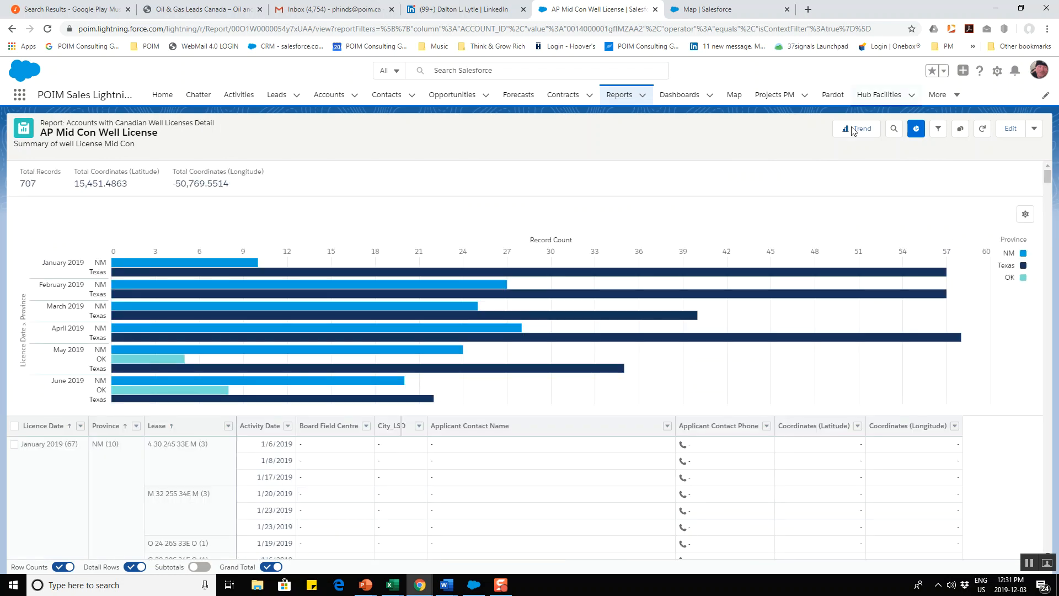
Set the Province filter to contains ok and narrow the report to the November 2019 OK bar
{"action": "left_click", "coordinate": [938, 131]}
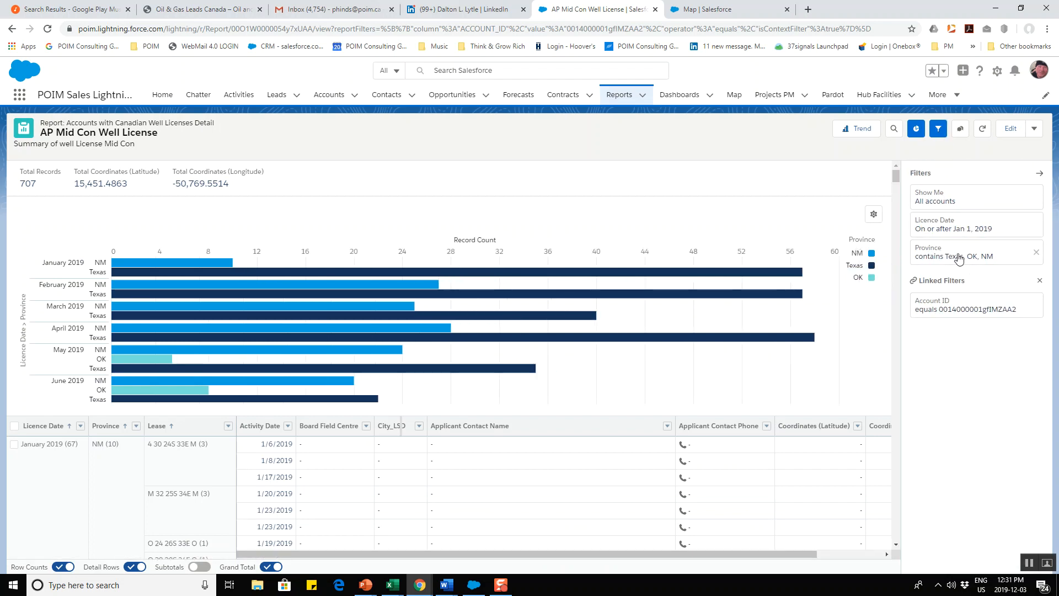
{"action": "left_click", "coordinate": [971, 256]}
{"action": "left_click_drag", "start_coordinate": [800, 268], "coordinate": [687, 263]}
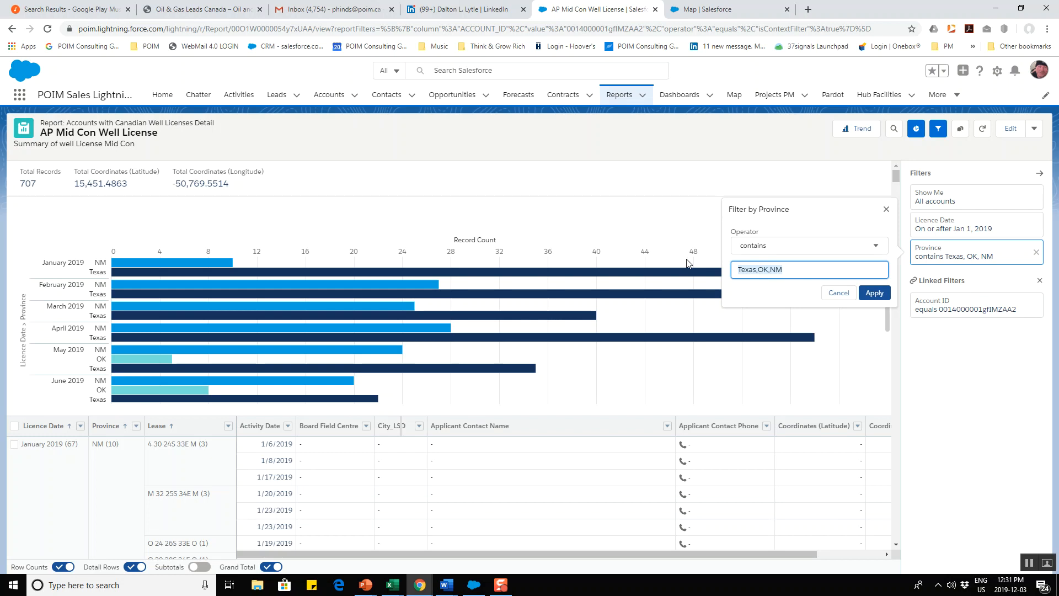
{"action": "type", "text": "ok"}
{"action": "left_click", "coordinate": [872, 292]}
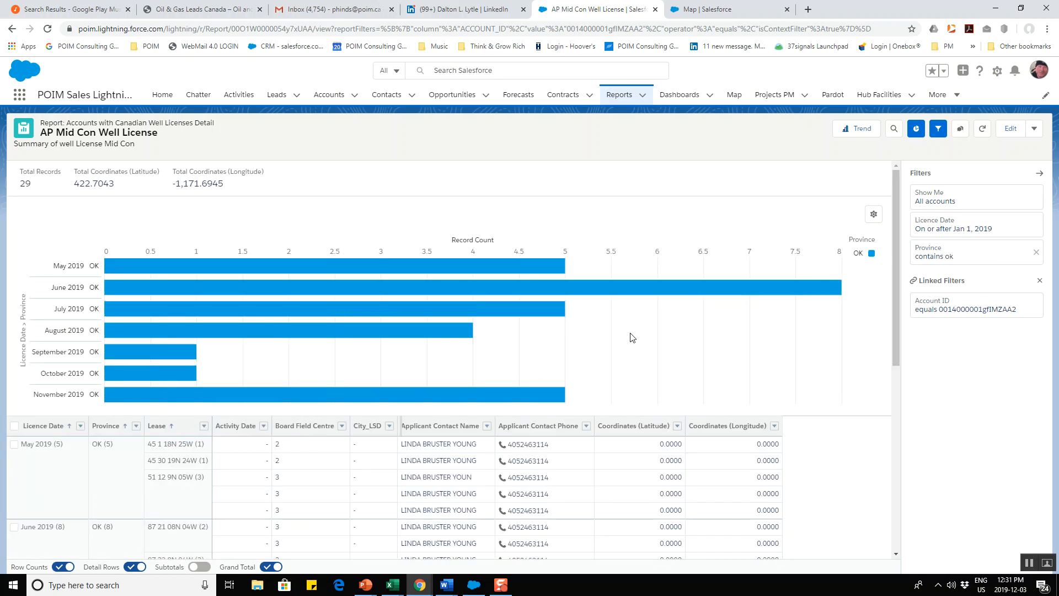
{"action": "scroll", "coordinate": [681, 342], "scroll_direction": "down", "scroll_amount": 2}
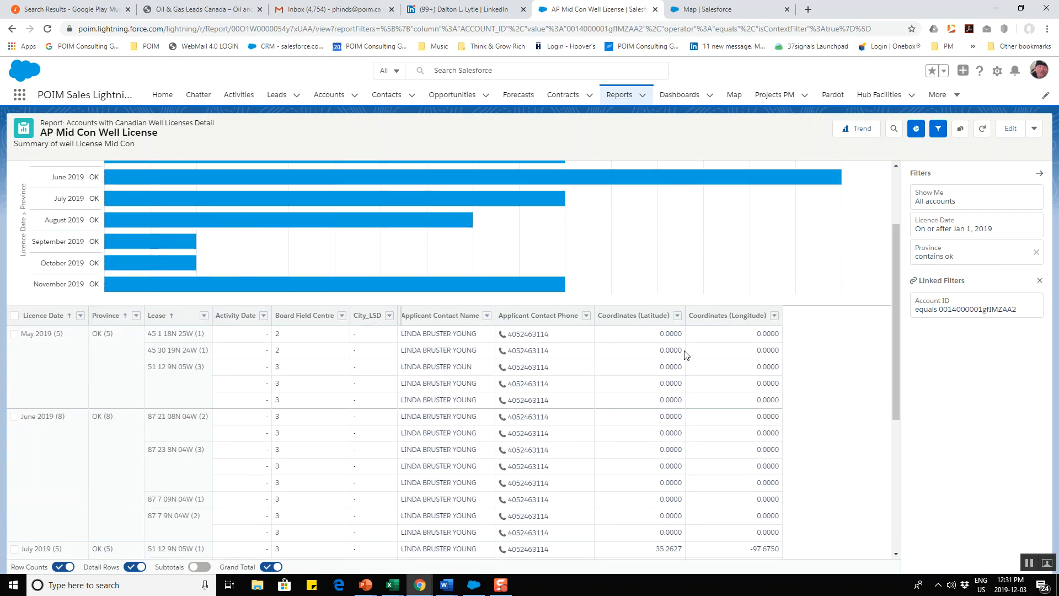
{"action": "left_click", "coordinate": [287, 291]}
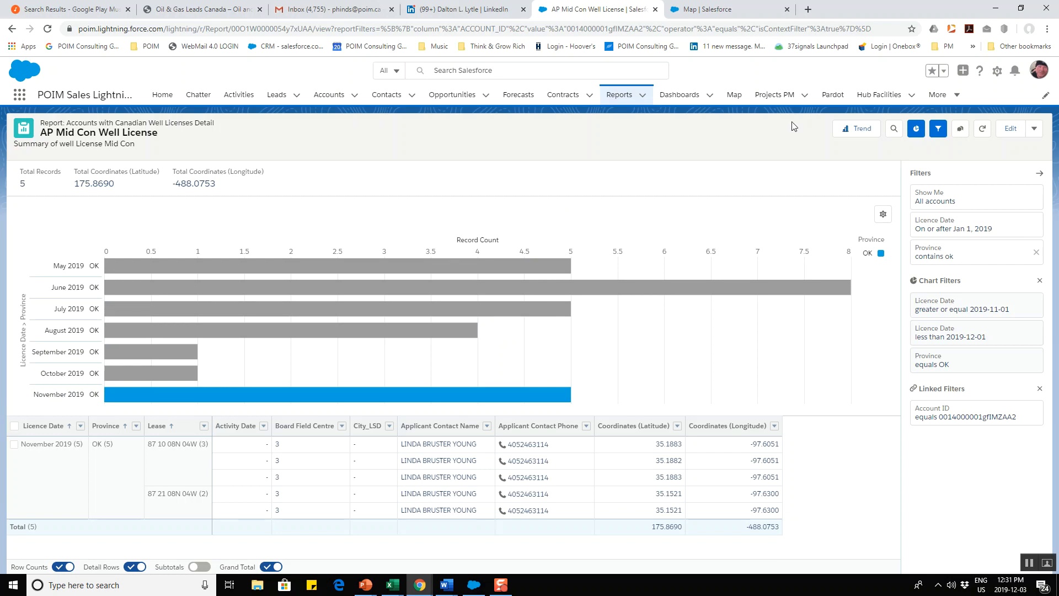
Open the Texas Well License dashboard from the USA Producers dashboard folder and look over its district tables
{"action": "left_click", "coordinate": [679, 94]}
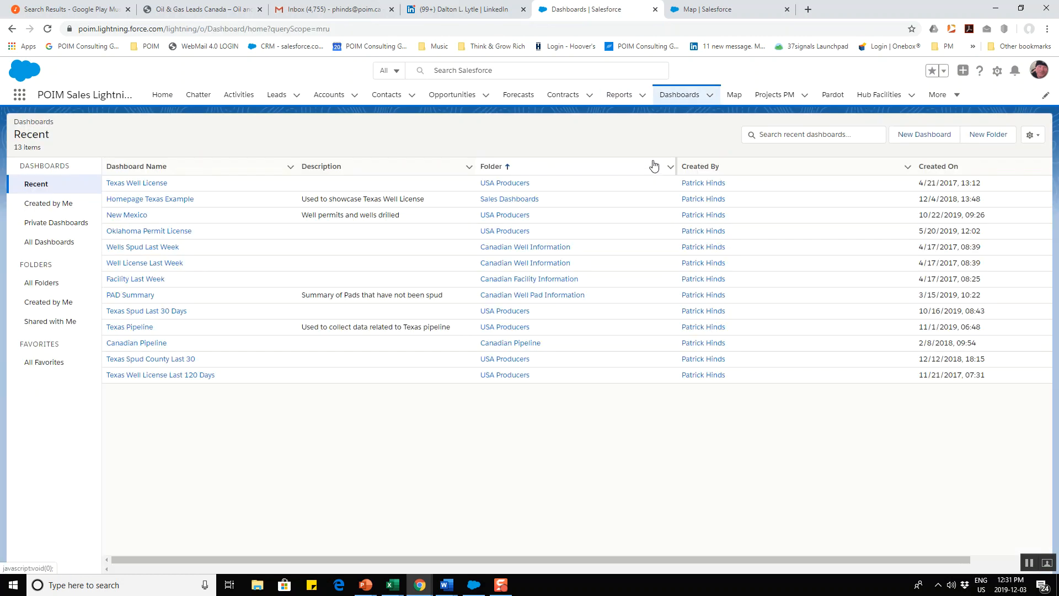
{"action": "left_click", "coordinate": [504, 184]}
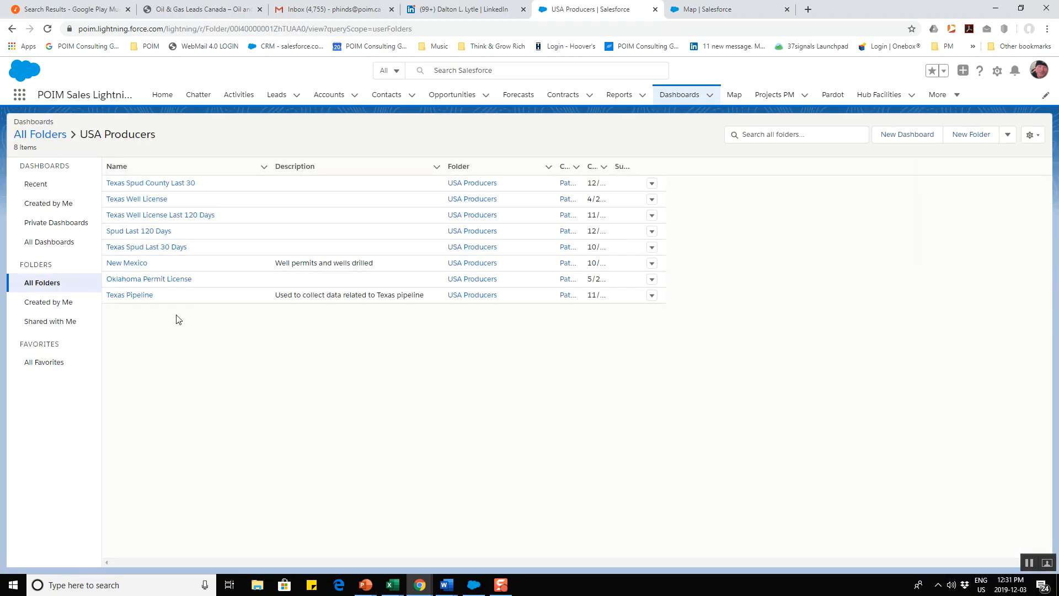
{"action": "left_click", "coordinate": [154, 200]}
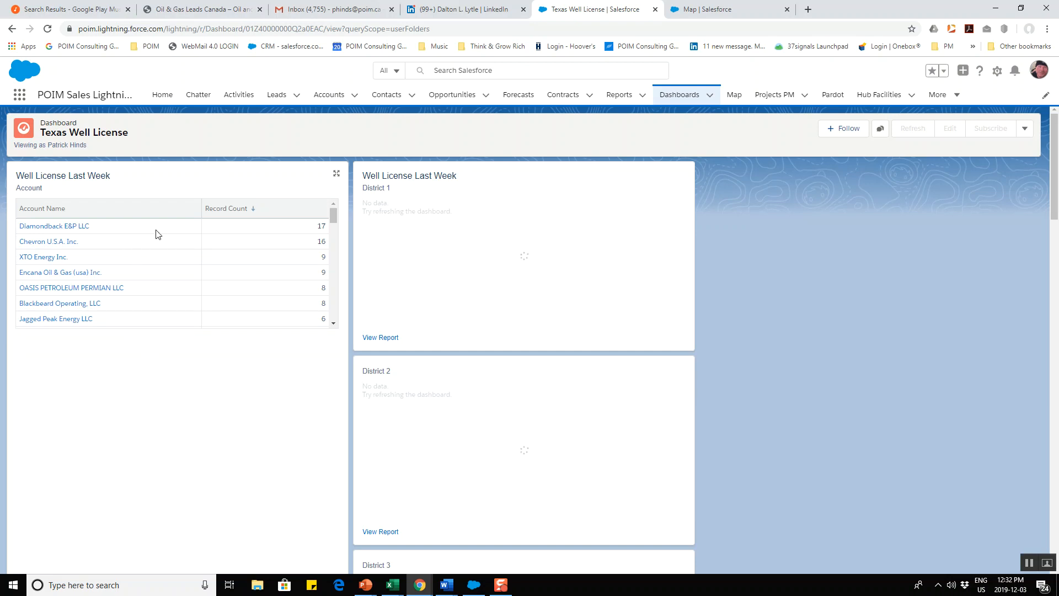
{"action": "scroll", "coordinate": [125, 283], "scroll_direction": "down", "scroll_amount": 2}
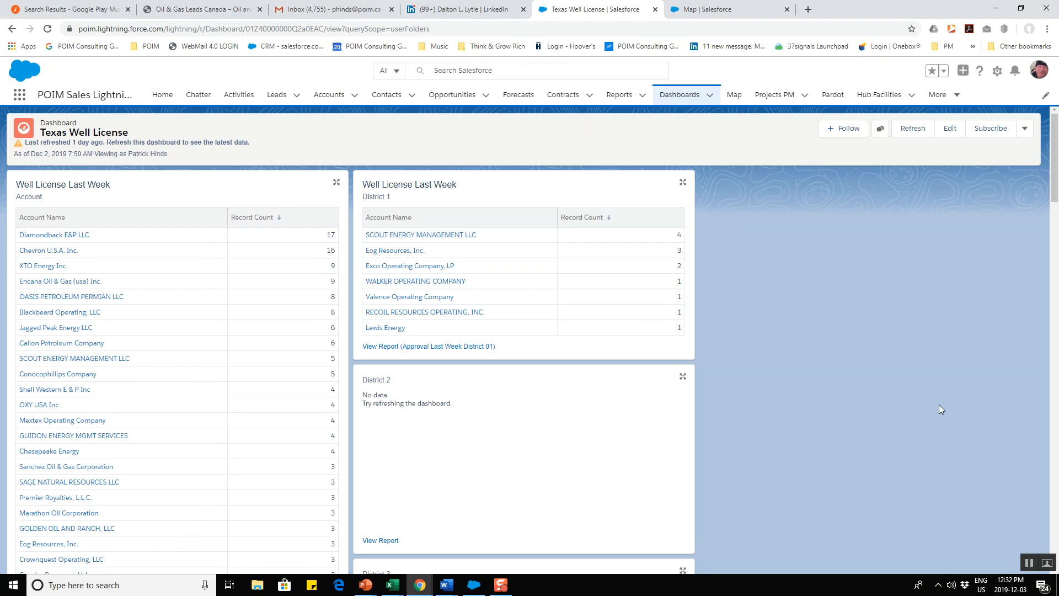
{"action": "mouse_move", "coordinate": [1053, 190]}
{"action": "left_mouse_down"}
{"action": "mouse_move", "coordinate": [1054, 218]}
{"action": "mouse_move", "coordinate": [1053, 179]}
{"action": "left_mouse_up"}
Open the dashboard's District 2 report and review its accounts, nearest towns, leases and approved dates
{"action": "left_click", "coordinate": [380, 540]}
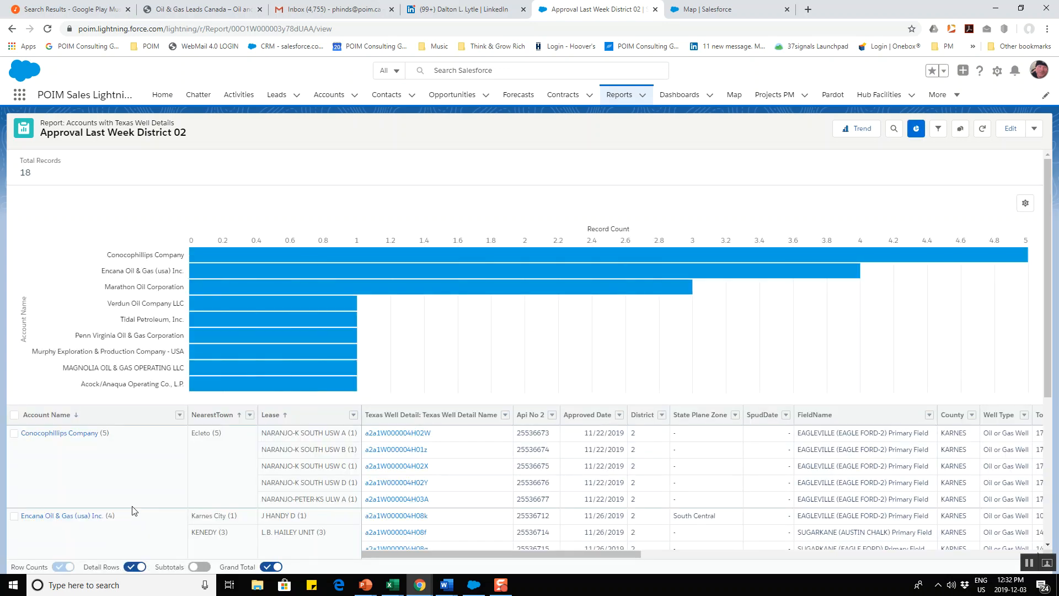
{"action": "scroll", "coordinate": [135, 515], "scroll_direction": "down", "scroll_amount": 1}
{"action": "scroll", "coordinate": [168, 452], "scroll_direction": "down", "scroll_amount": 1}
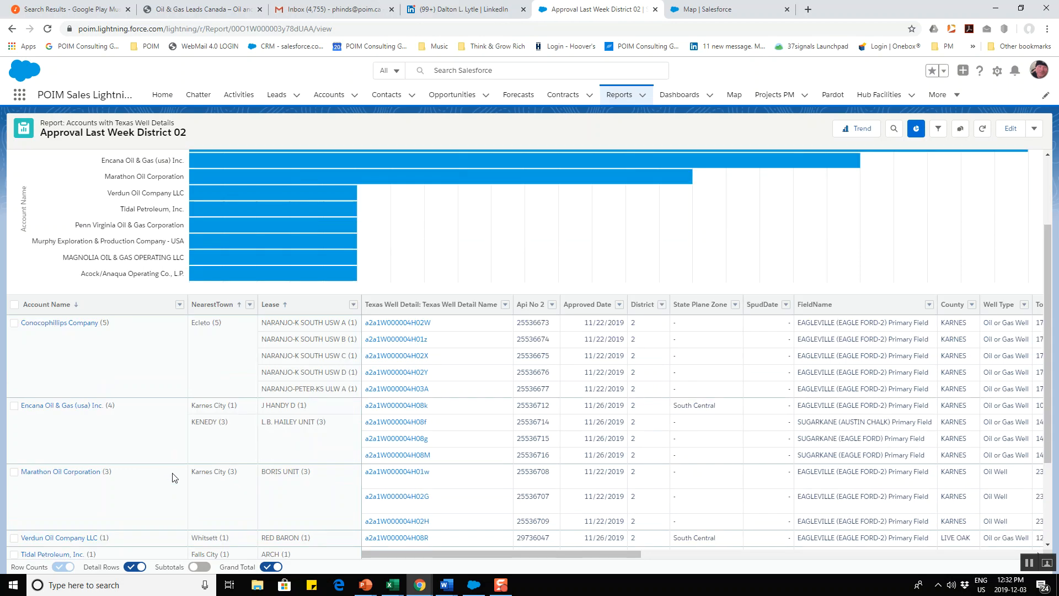
{"action": "scroll", "coordinate": [879, 338], "scroll_direction": "up", "scroll_amount": 2}
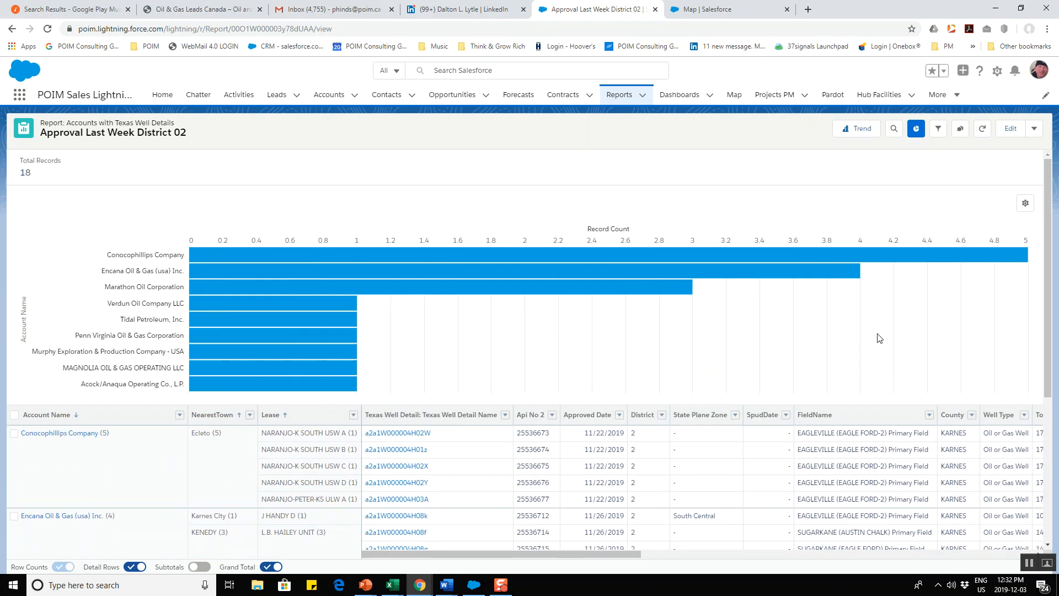
Set the District 2 report chart's Y-axis to NearestTown
{"action": "left_click", "coordinate": [1025, 204]}
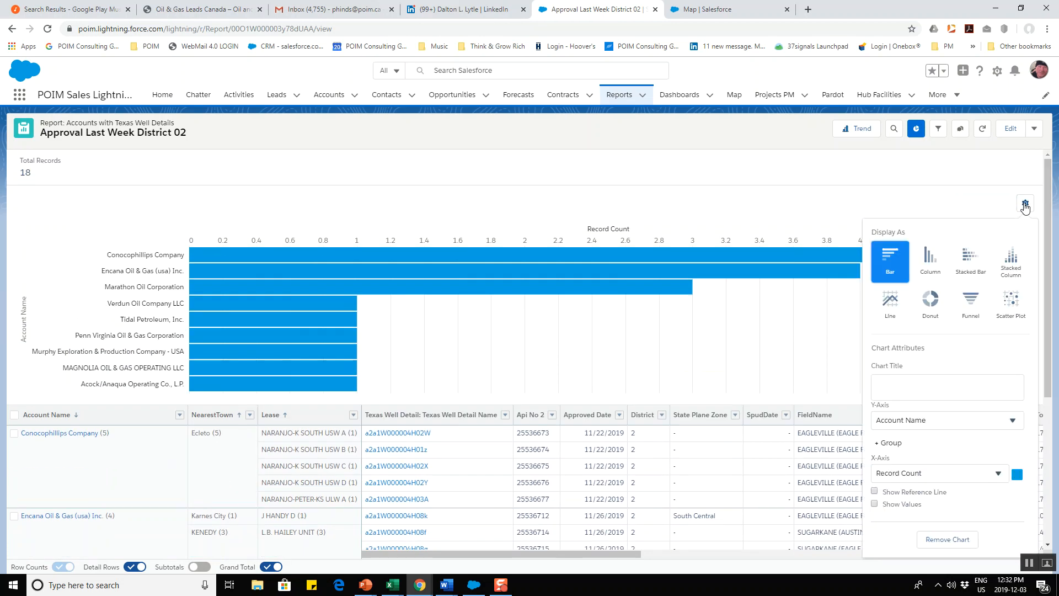
{"action": "left_click", "coordinate": [920, 424]}
{"action": "left_click", "coordinate": [904, 445]}
Close the chart settings and narrow the report to the Ecleto bar of the chart
{"action": "scroll", "coordinate": [325, 248], "scroll_direction": "down", "scroll_amount": 2}
{"action": "scroll", "coordinate": [395, 267], "scroll_direction": "up", "scroll_amount": 1}
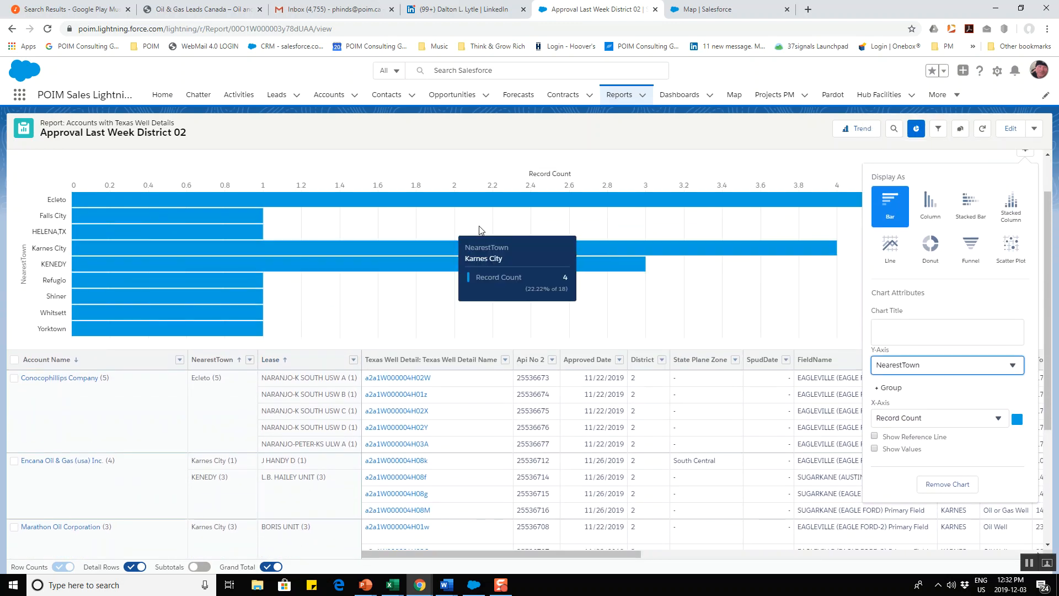
{"action": "left_click", "coordinate": [90, 203]}
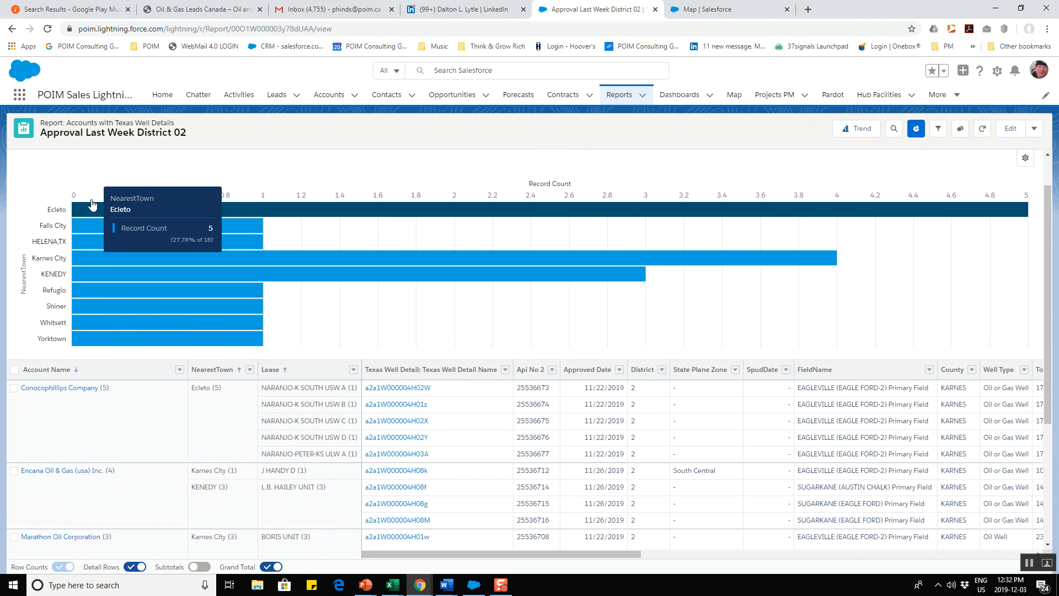
{"action": "left_click", "coordinate": [433, 213]}
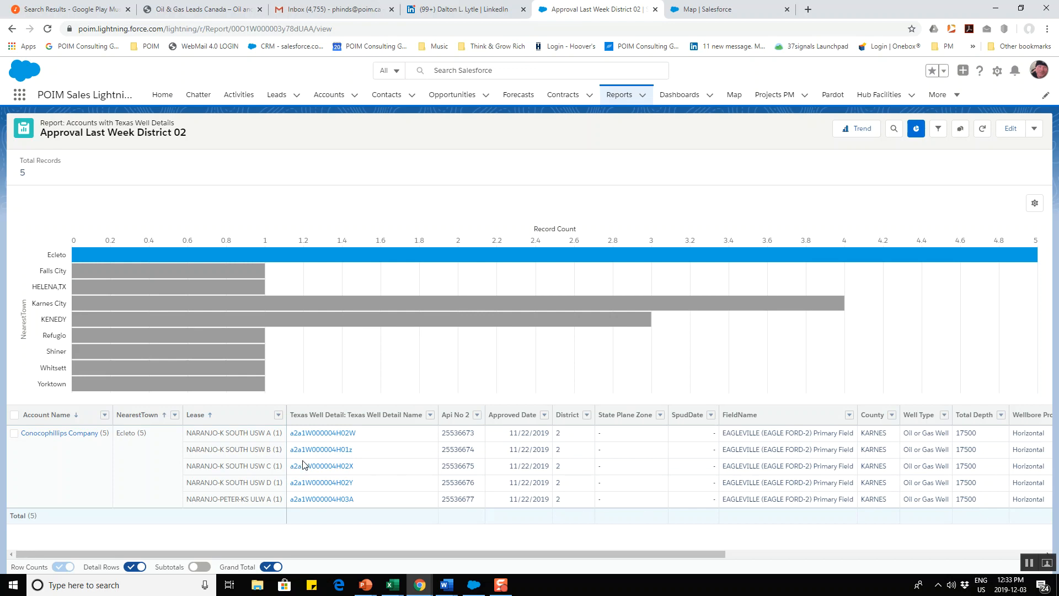
Open the Conocophillips Company account's contact list and open the record of the Director of Analytic Platforms
{"action": "left_click", "coordinate": [79, 437]}
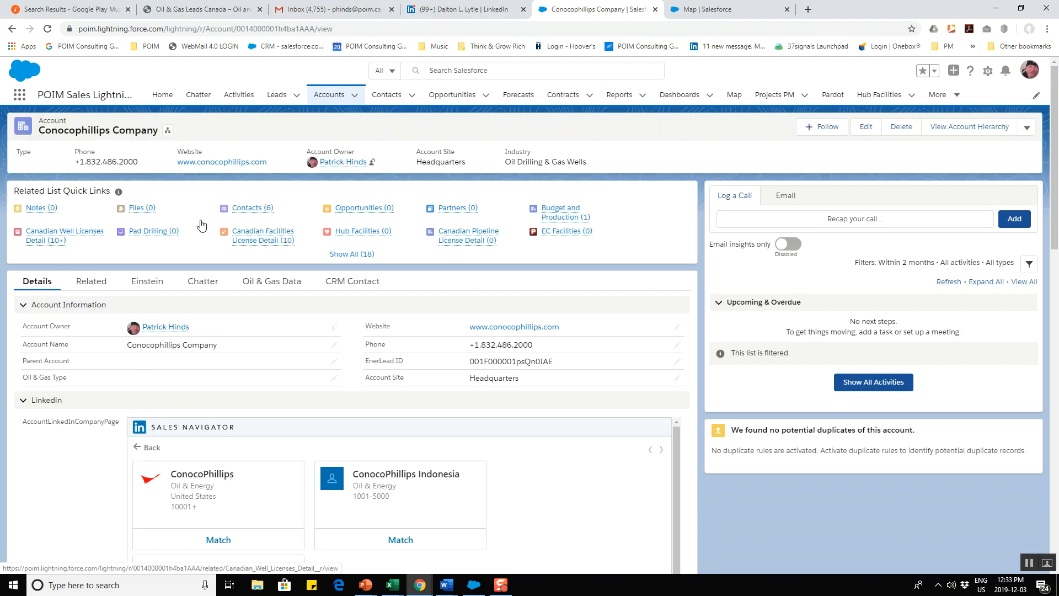
{"action": "left_click", "coordinate": [253, 208]}
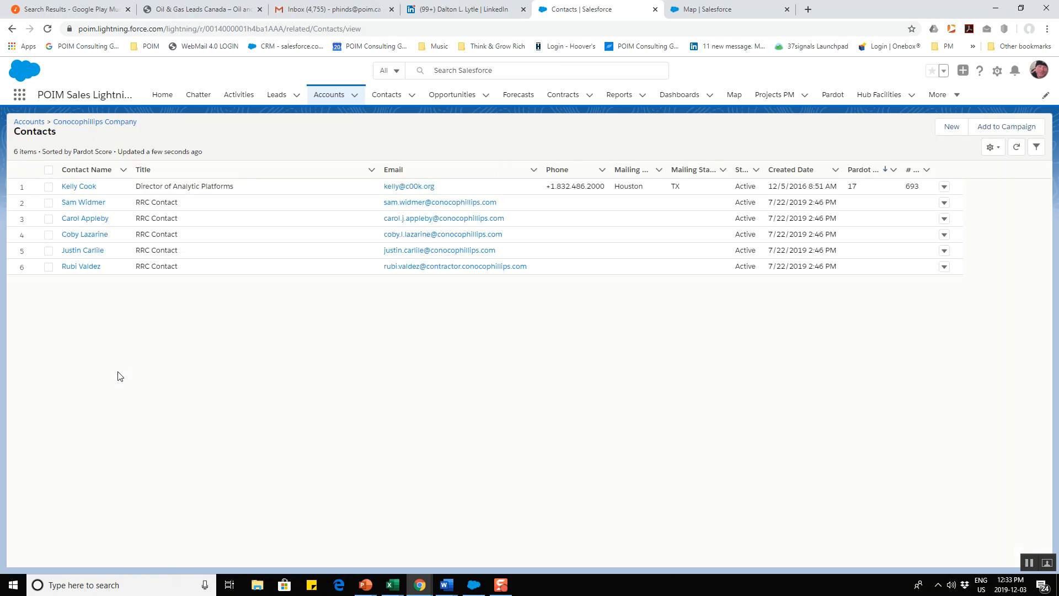
{"action": "left_click", "coordinate": [82, 187]}
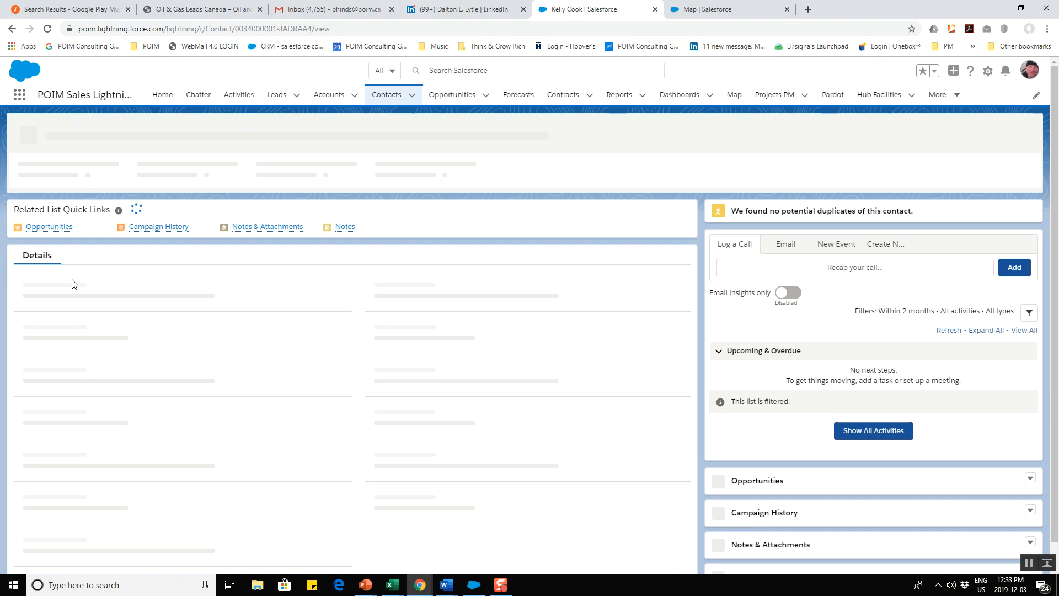